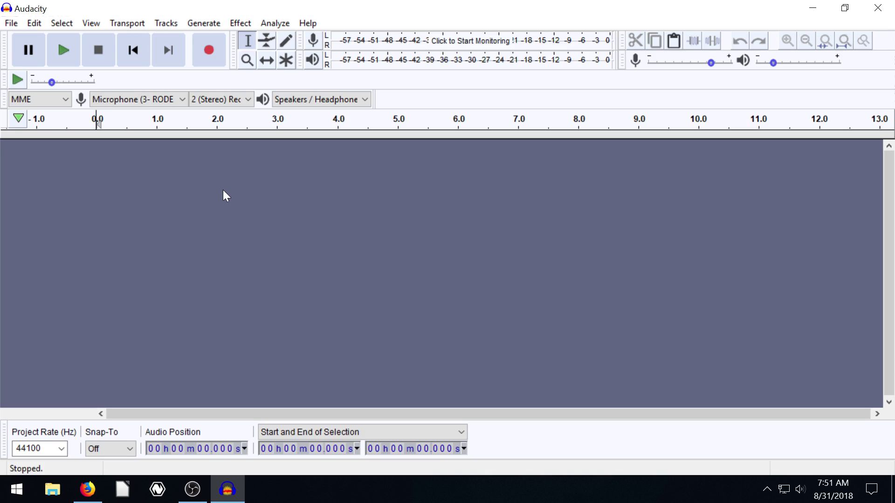
Step: Keep the RODE microphone as the recording device and start recording into a new track
left_click(125, 100)
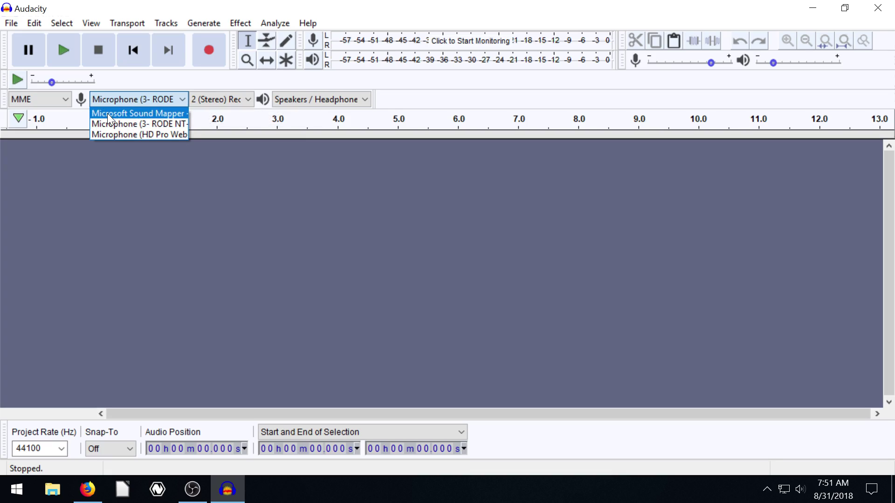
left_click(122, 124)
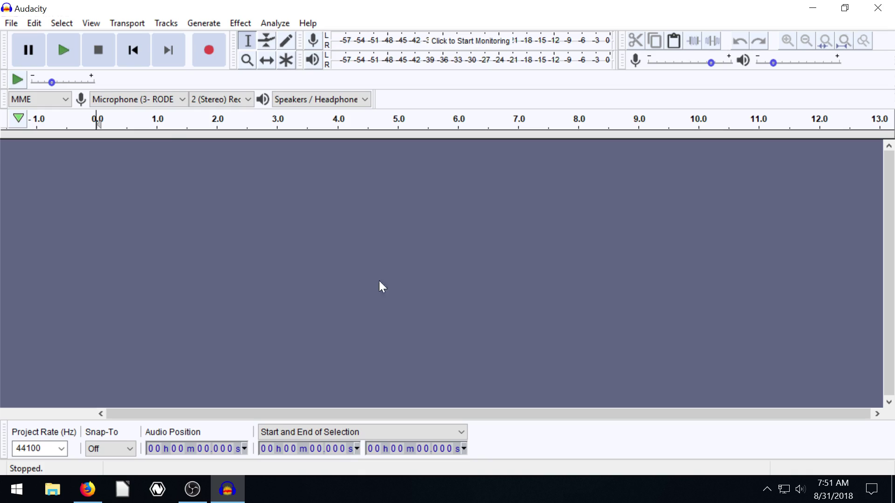
left_click(163, 102)
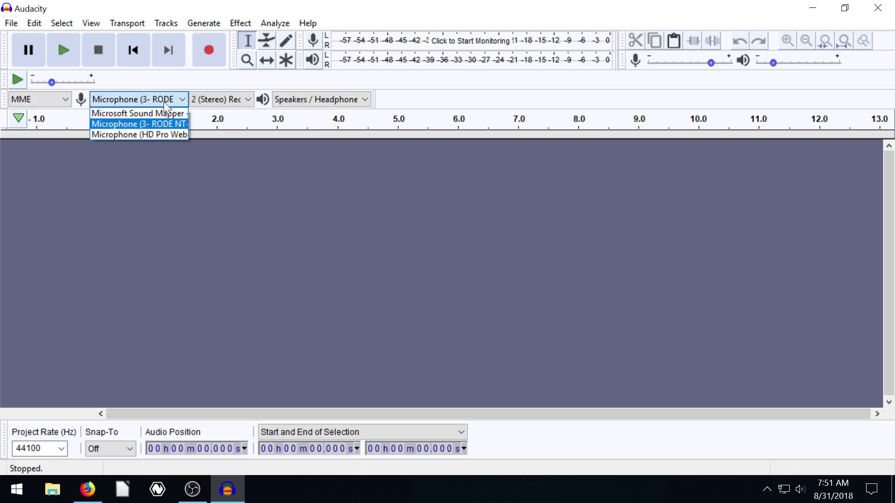
left_click(178, 197)
left_click(207, 51)
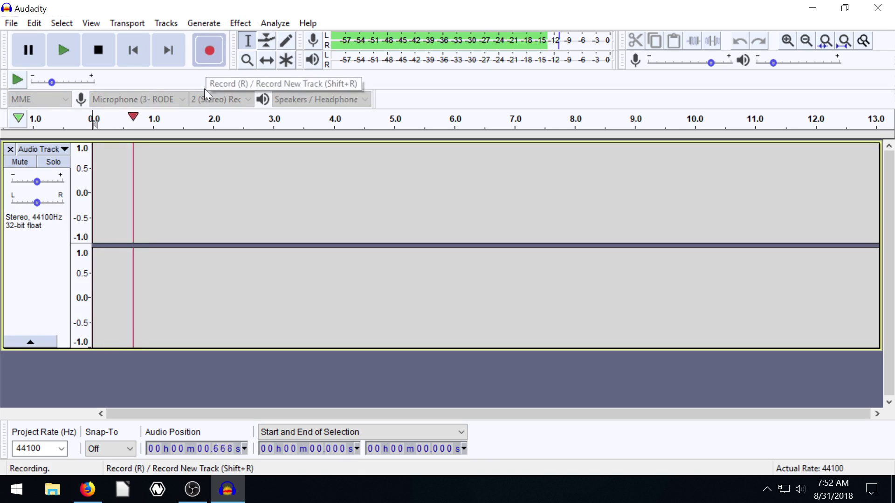
Step: Stop the microphone recording, then play game-over from the Music folder and minimize Explorer
left_click(98, 49)
left_click(53, 489)
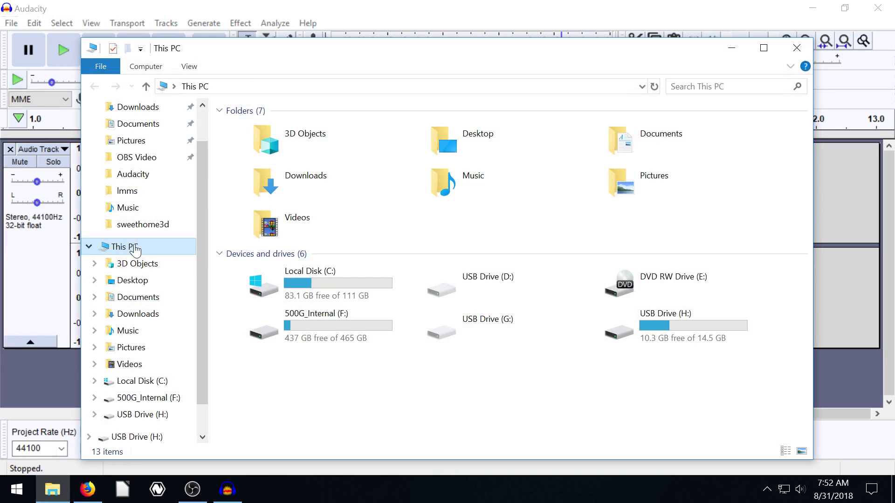
left_click(125, 208)
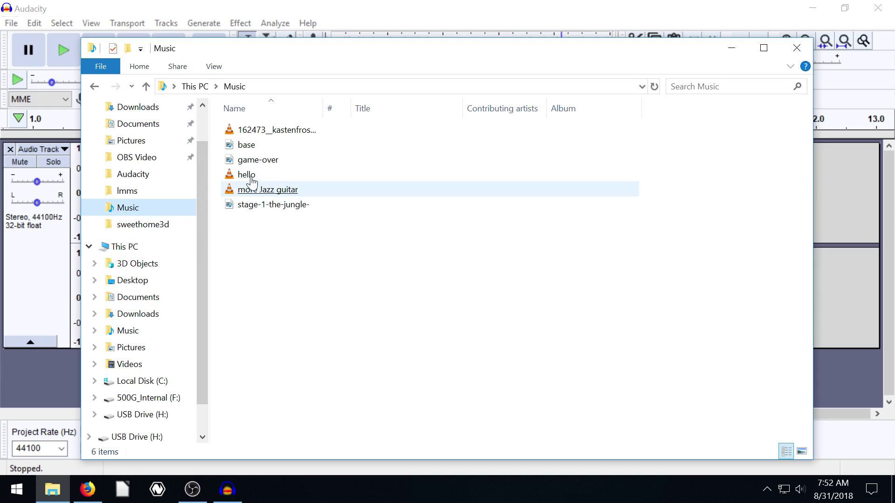
double_click(259, 163)
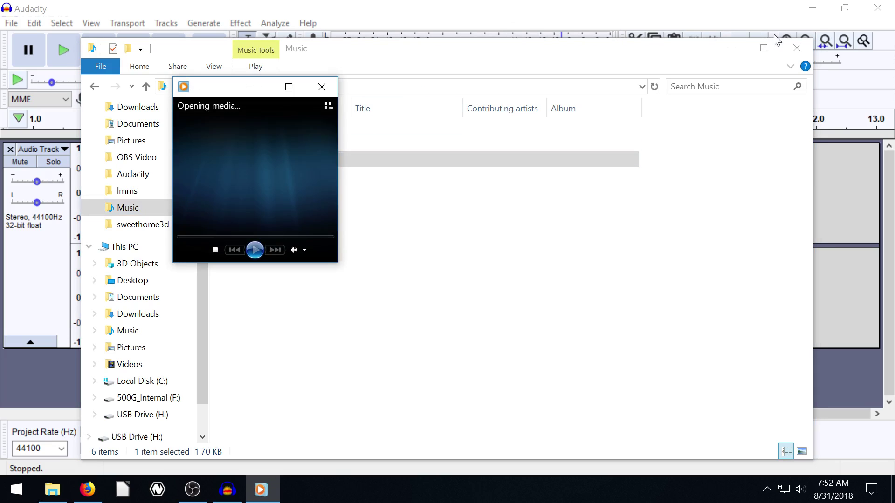
left_click(732, 51)
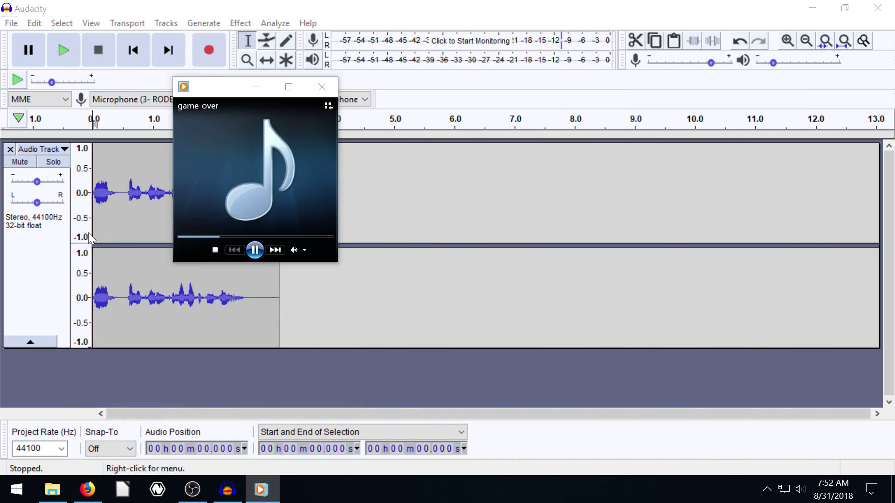
Step: Record a second clip while game-over plays, then play it back from 3.564 s
left_click(208, 50)
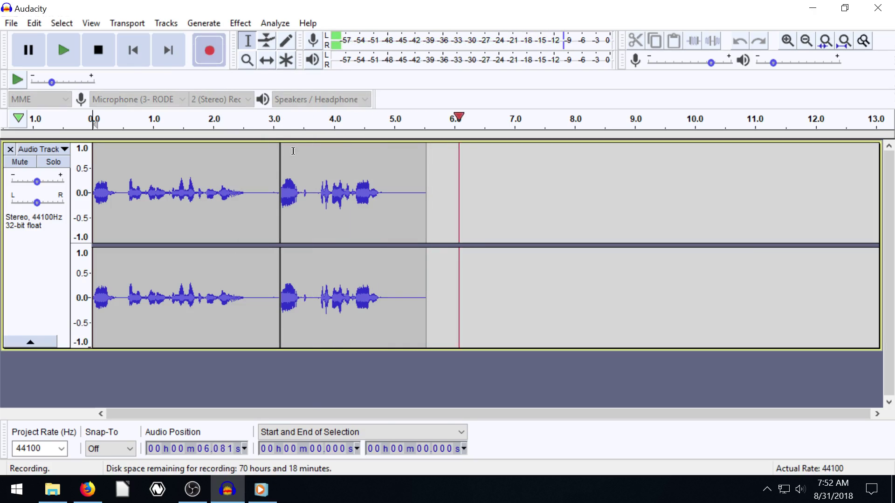
left_click(99, 50)
left_click(373, 193)
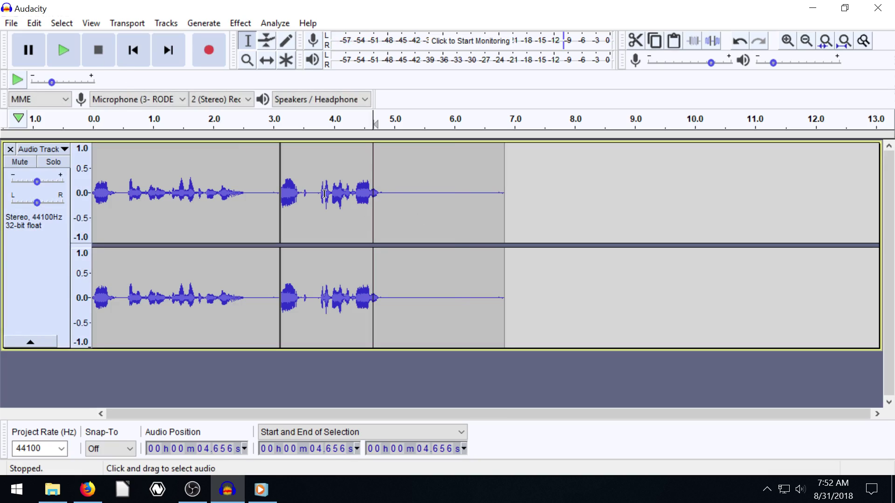
left_click(307, 198)
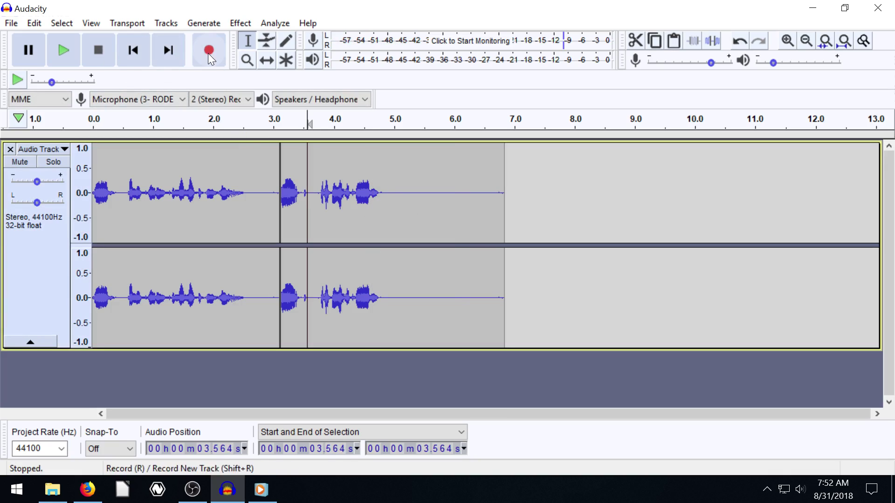
left_click(54, 53)
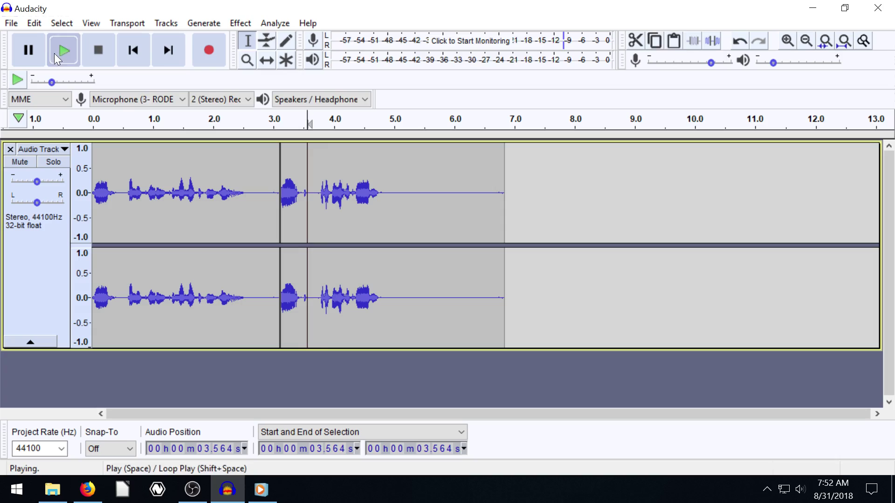
left_click(99, 49)
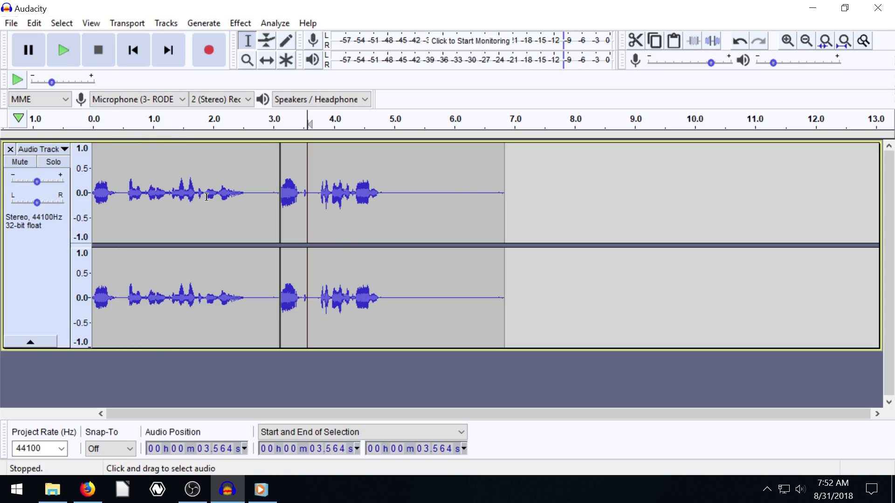
Step: Create a new project and set Devices preferences to Windows WASAPI with Realtek speakers loopback recording
left_click(13, 26)
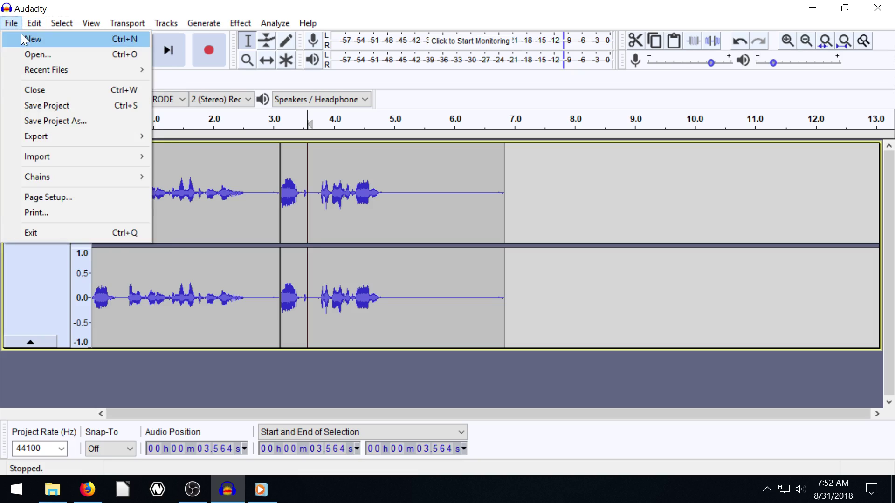
left_click(21, 34)
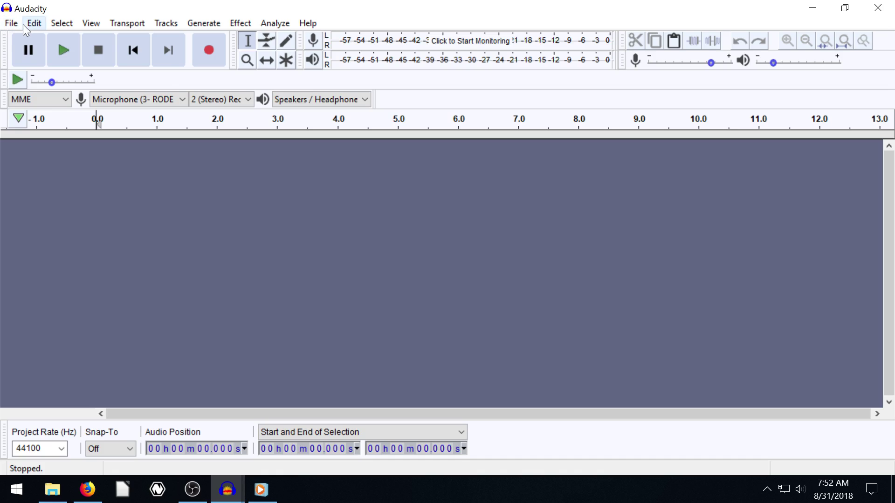
left_click(26, 24)
left_click(70, 242)
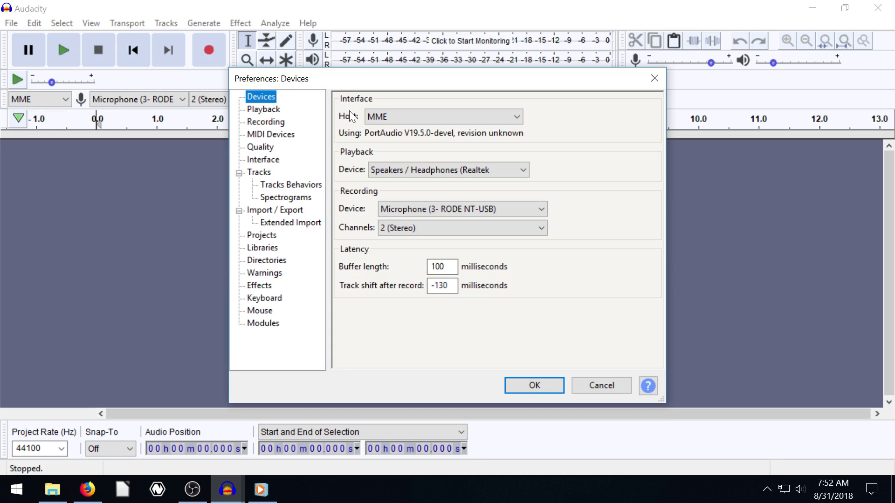
left_click(384, 116)
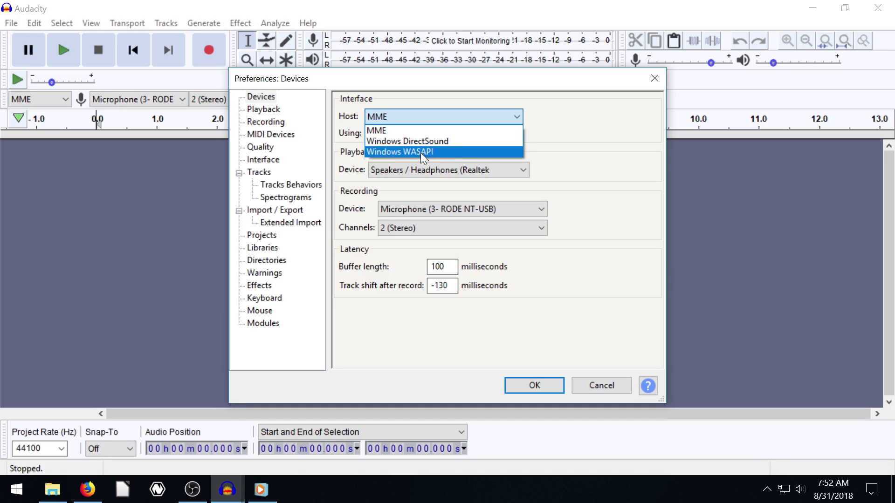
left_click(384, 152)
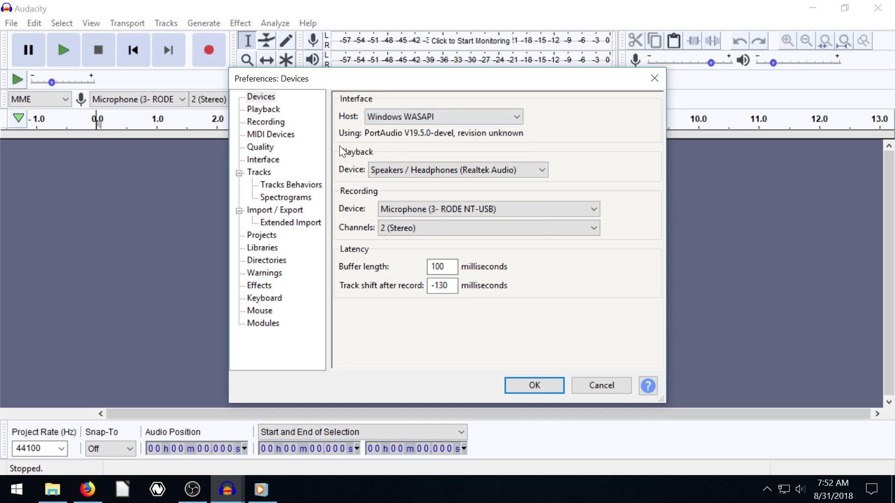
left_click(398, 208)
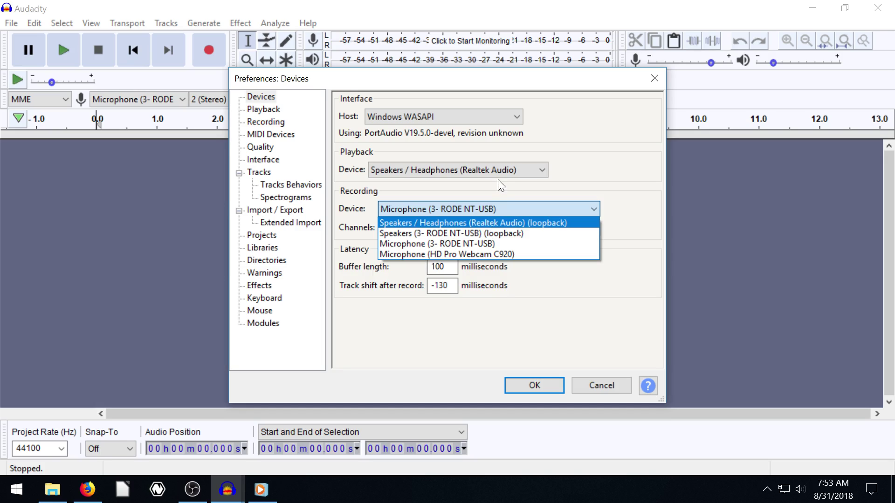
left_click(479, 222)
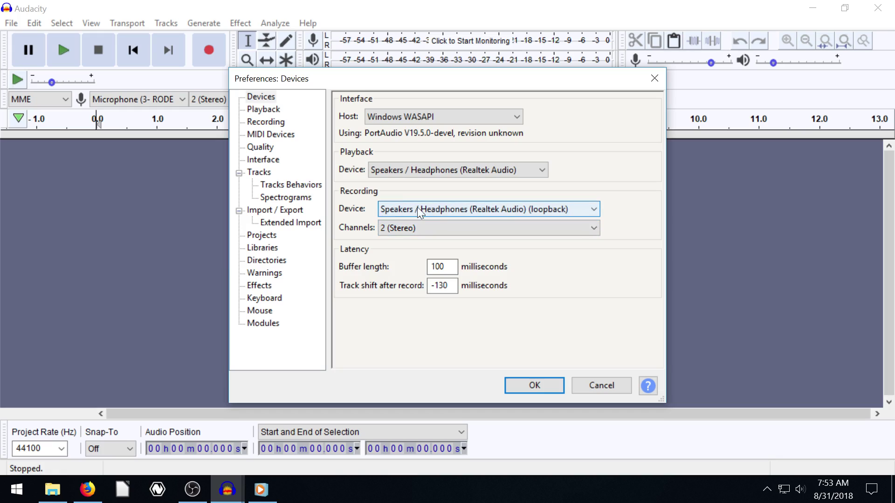
Step: Apply the loopback device settings and make a brief test recording of system audio
left_click(530, 383)
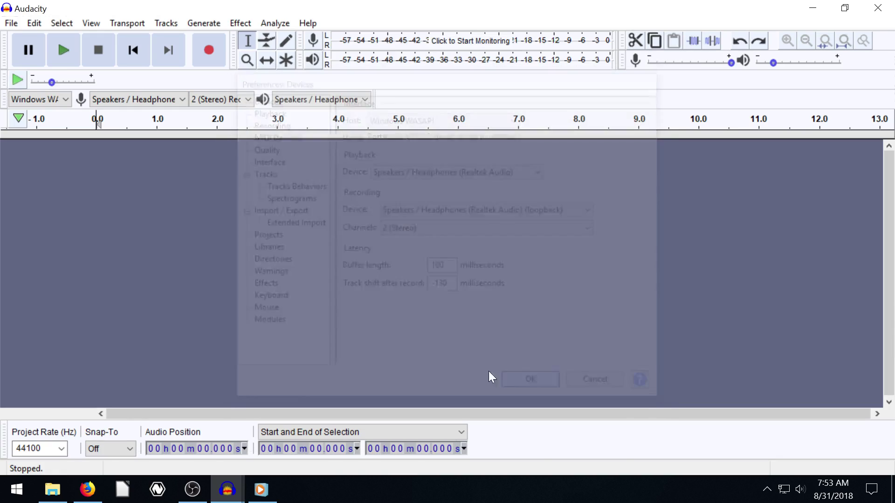
left_click(209, 51)
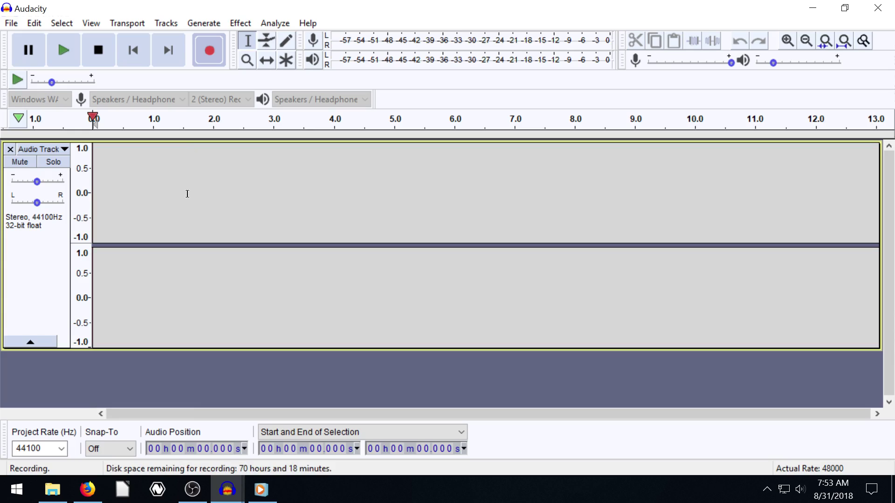
left_click(100, 49)
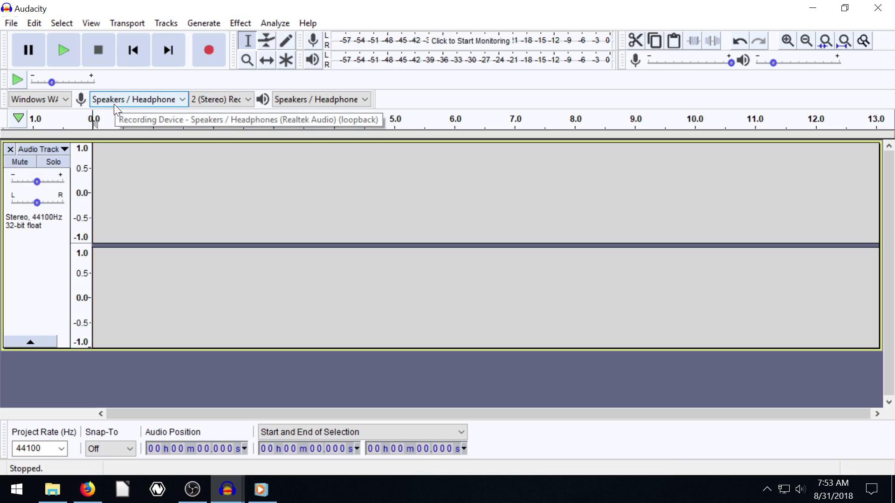
Step: Play the jungle stage MIDI file from Music and start recording it in Audacity
left_click(260, 490)
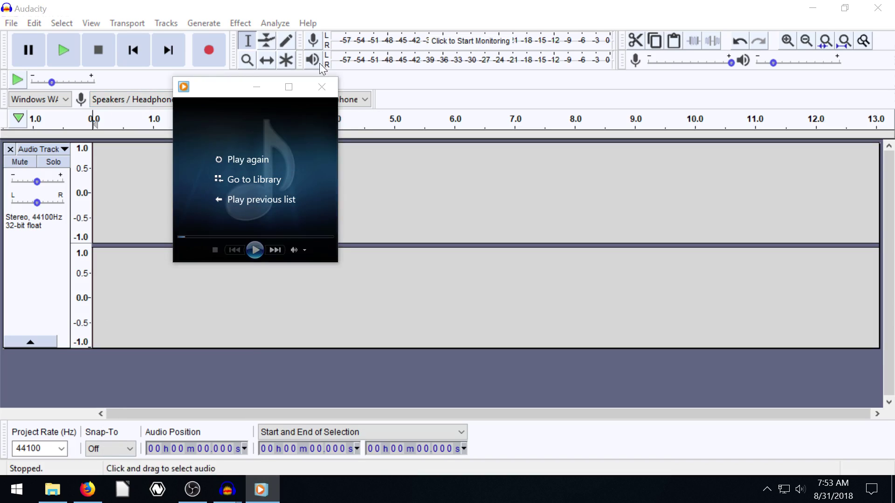
left_click(321, 87)
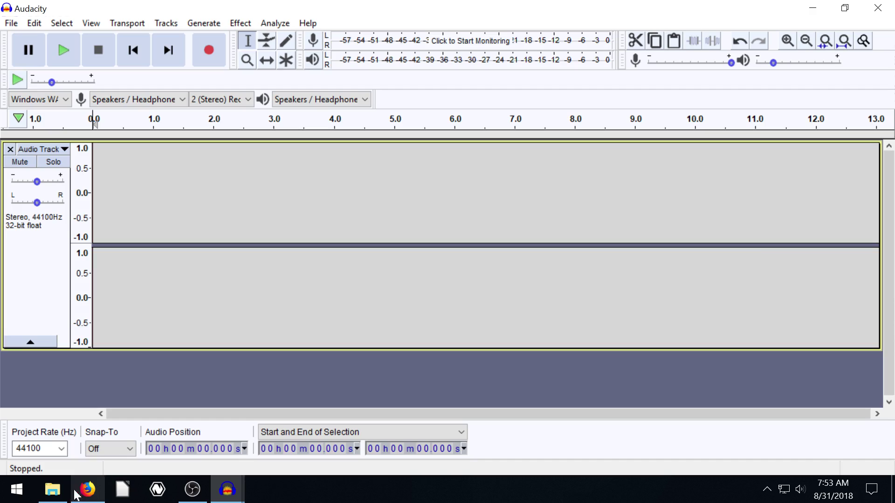
left_click(55, 494)
left_click(269, 208)
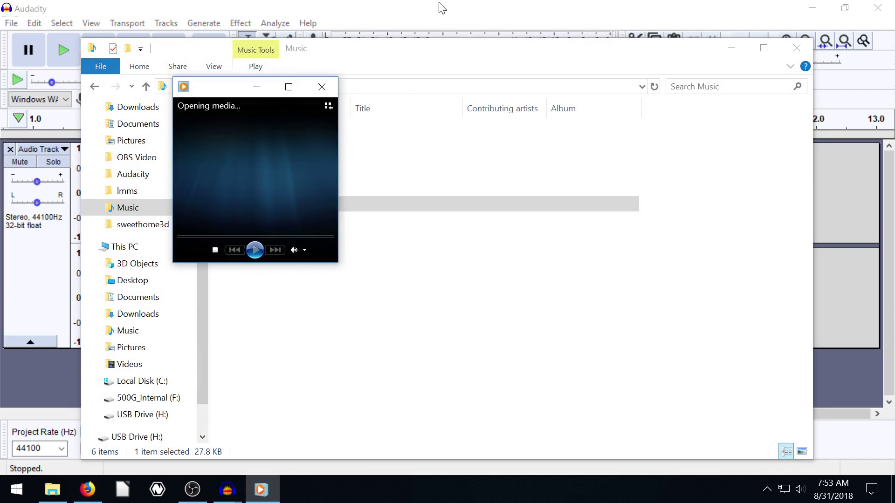
left_click(481, 13)
left_click(195, 52)
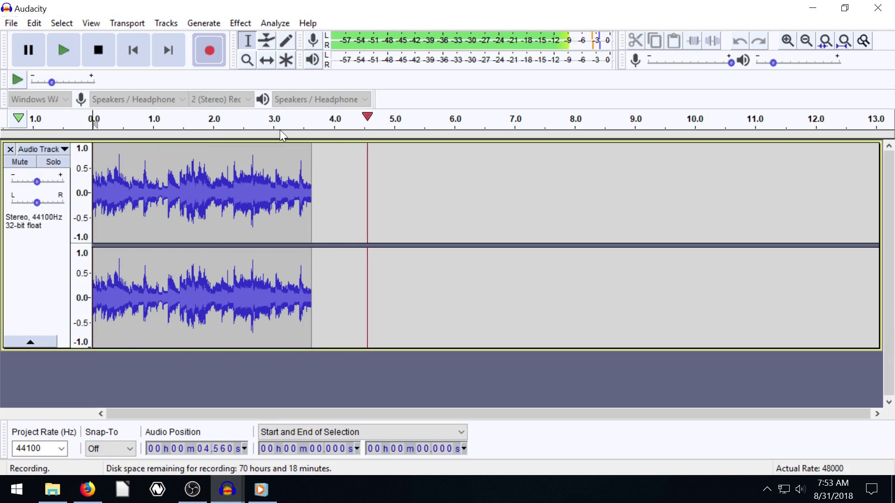
Step: Stop the loopback recording and close Windows Media Player
left_click(100, 55)
left_click(261, 489)
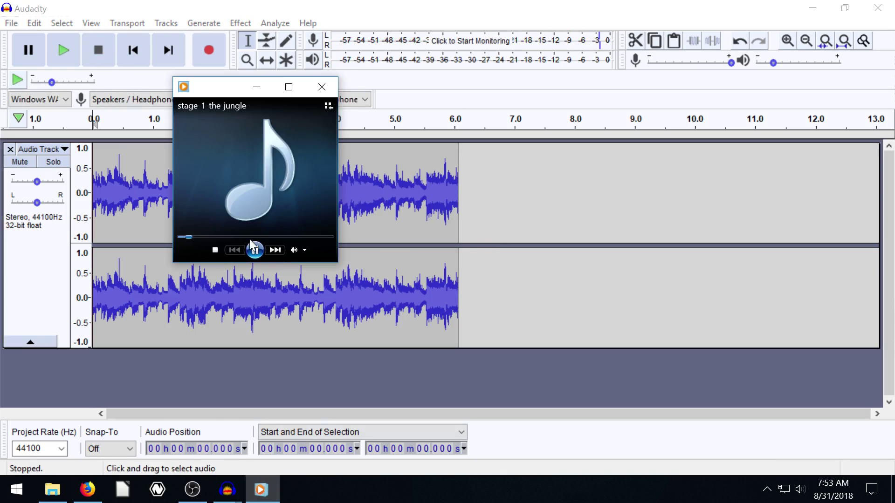
left_click(320, 91)
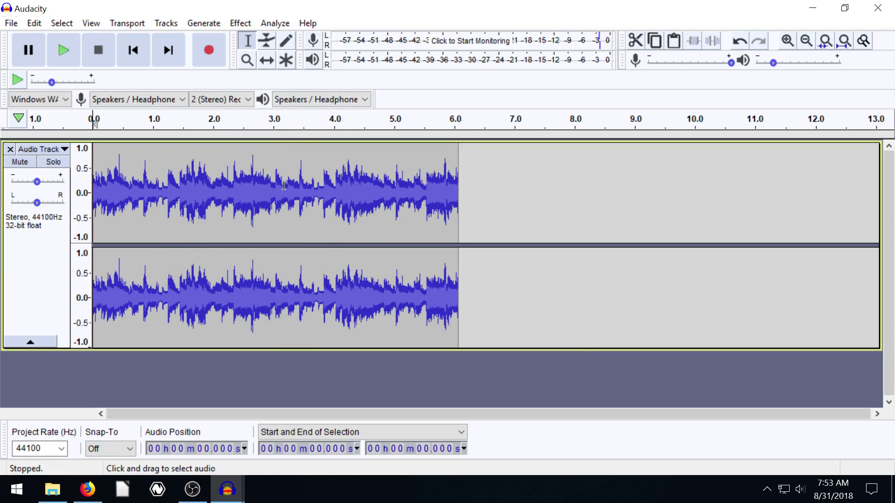
Step: Play back the clip from about 0.45 s, then place the cursor near 3.19 s
left_click(180, 177)
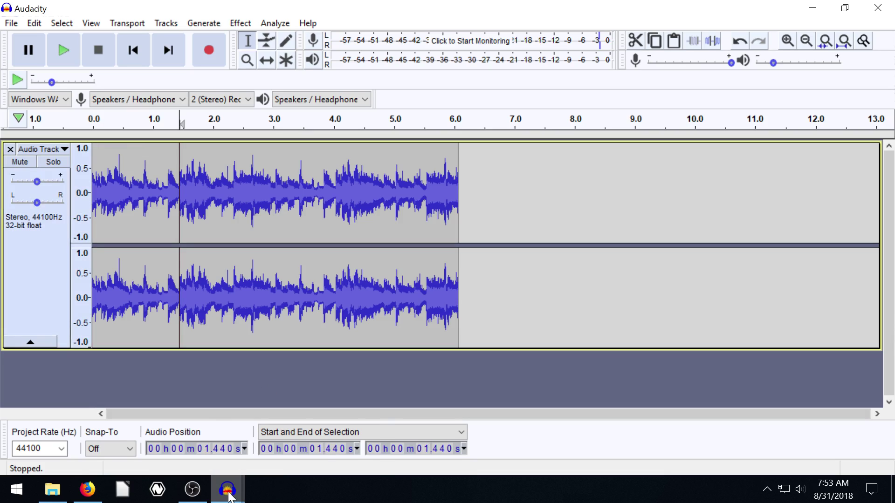
mouse_move(229, 494)
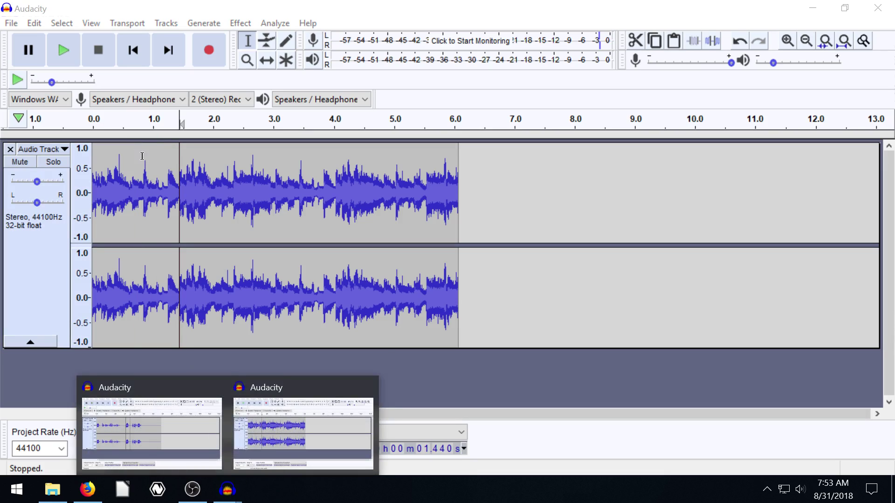
left_click(144, 175)
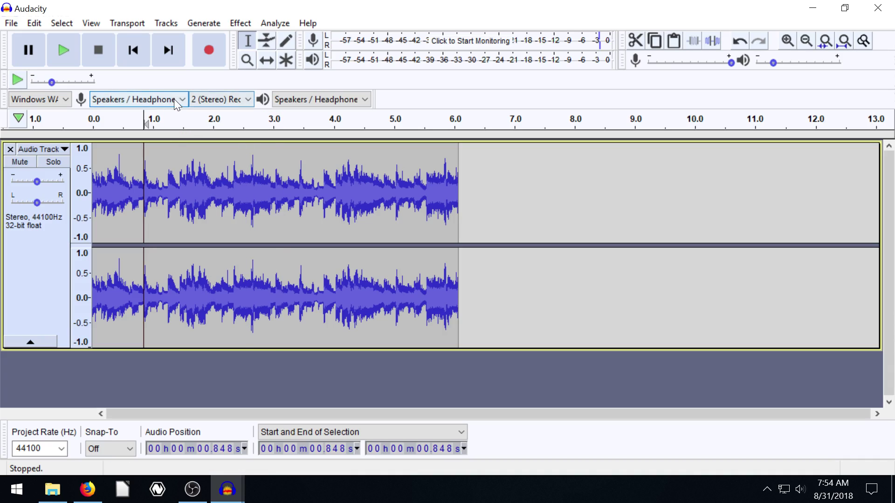
left_click(119, 175)
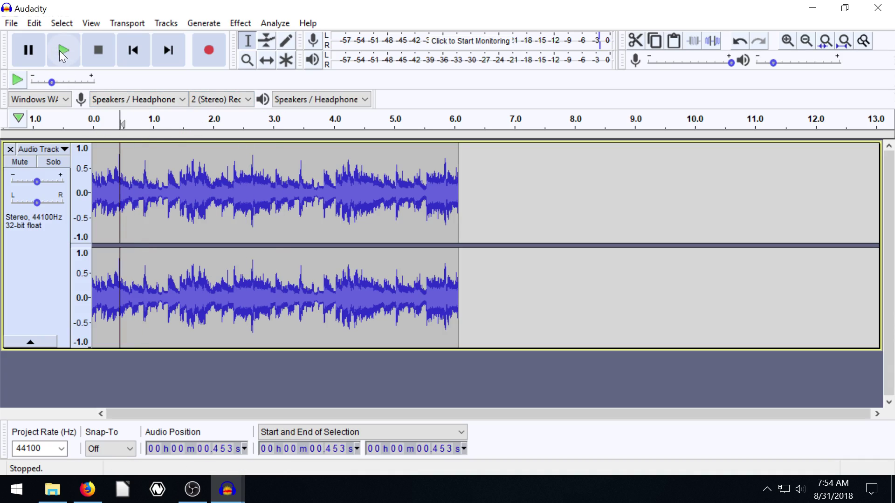
left_click(64, 50)
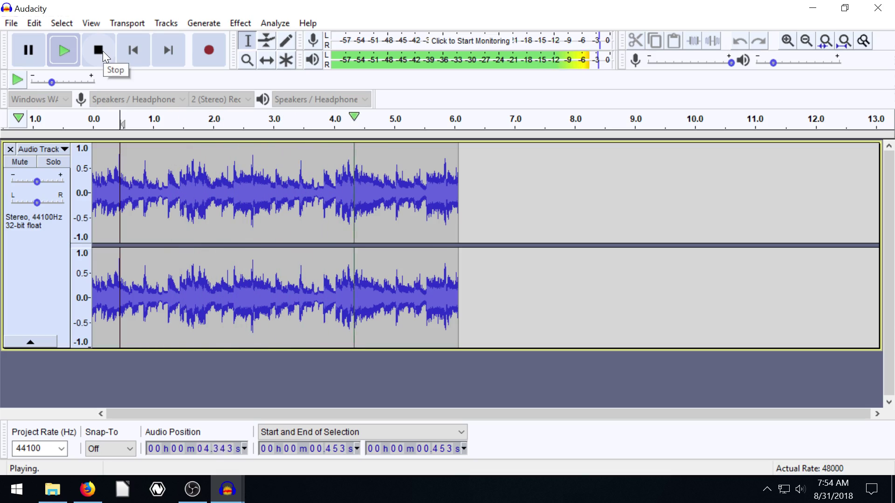
left_click(103, 56)
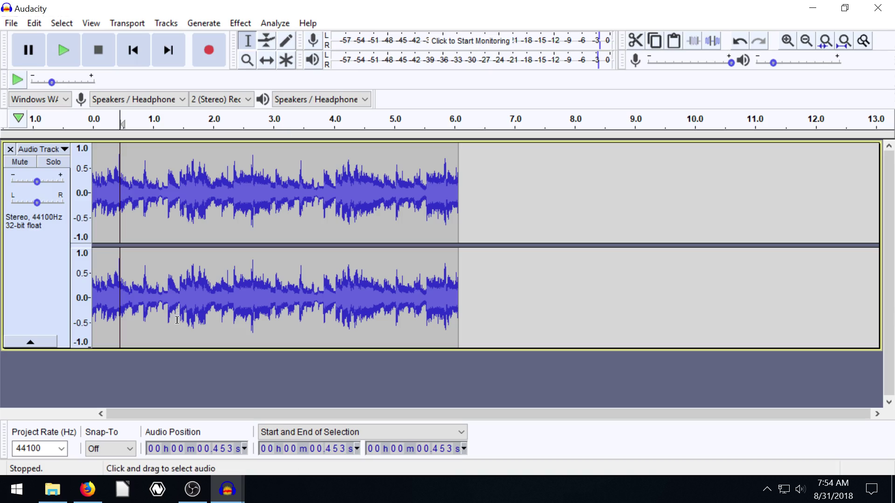
left_click(284, 192)
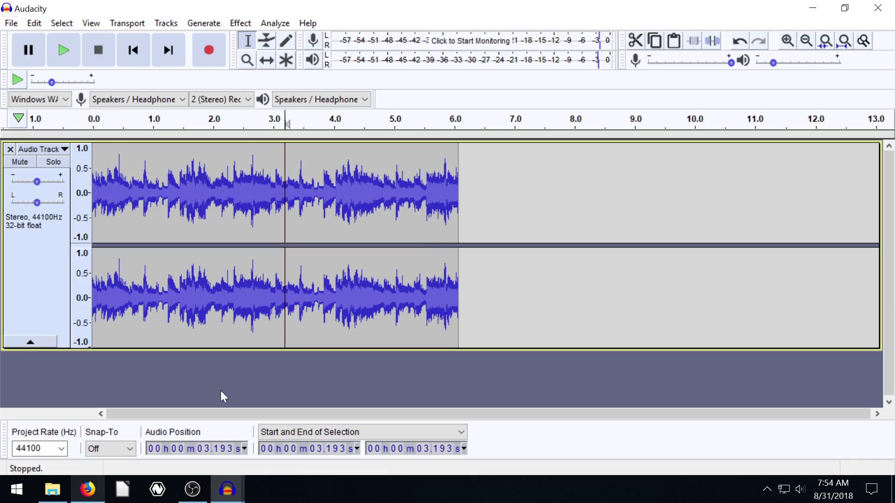
Step: Place the cursor after the clip and open 'LMMS Lesson 5 - More Piano Roll' on YouTube
left_click(473, 186)
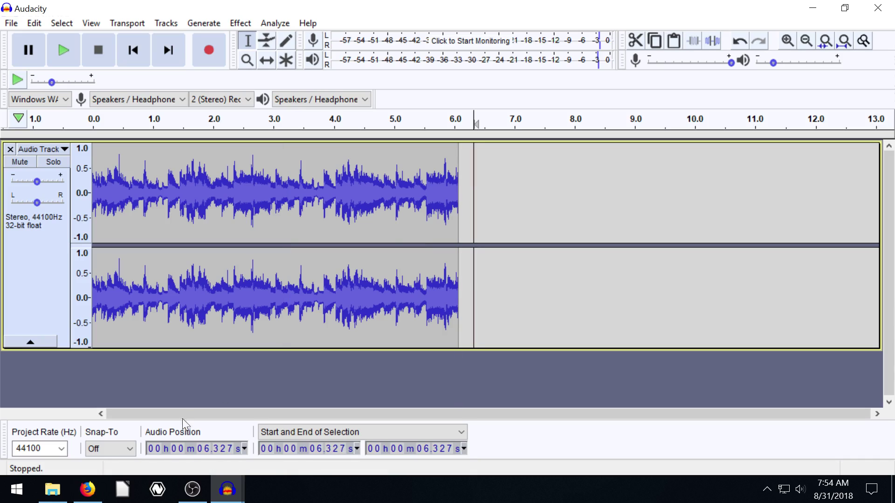
left_click(87, 490)
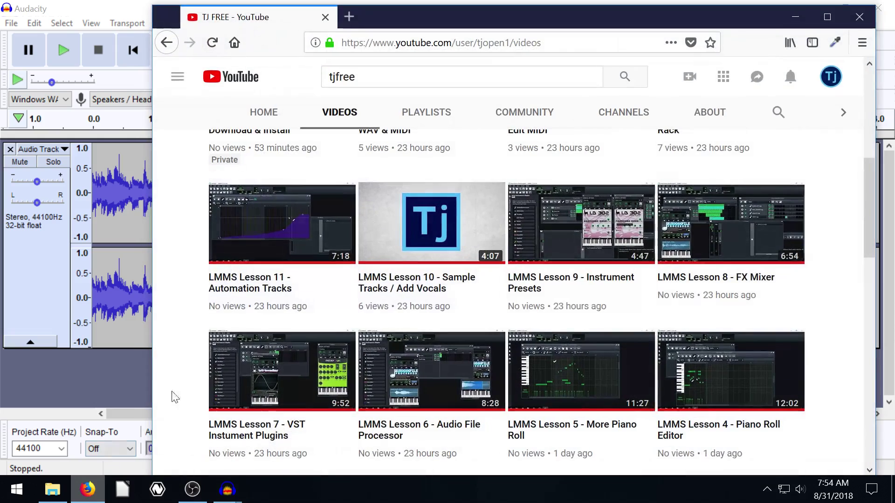
left_click(550, 386)
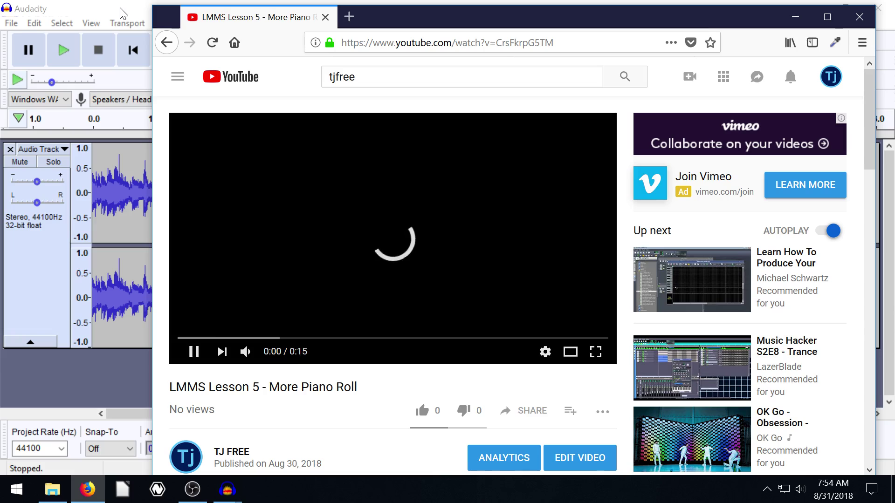
left_click(122, 13)
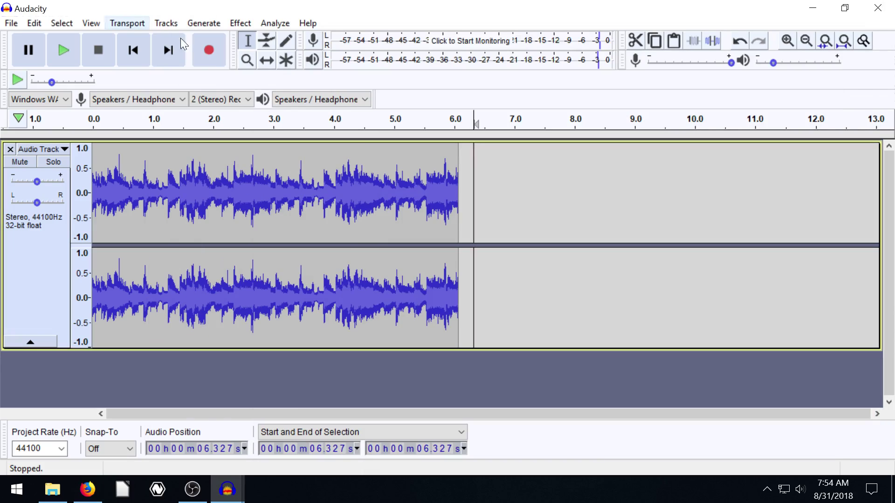
Step: Record the YouTube video's audio after the MIDI clip, then pause the video and close Firefox
left_click(205, 51)
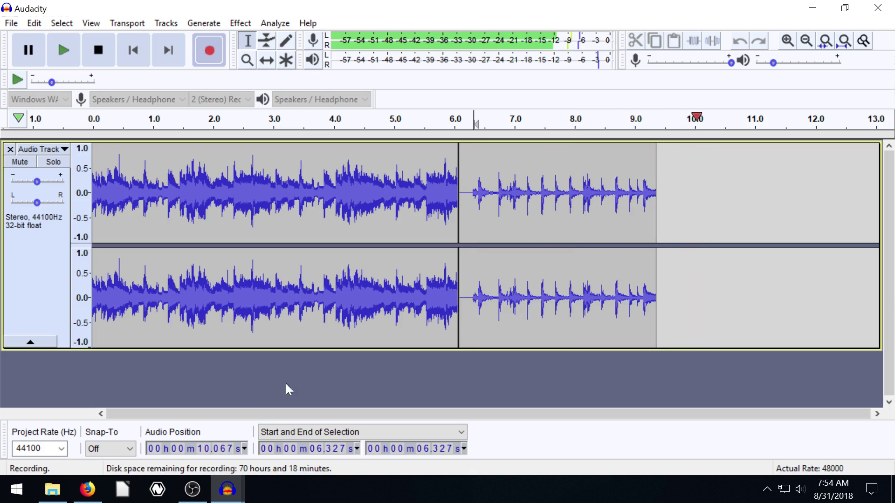
left_click(87, 489)
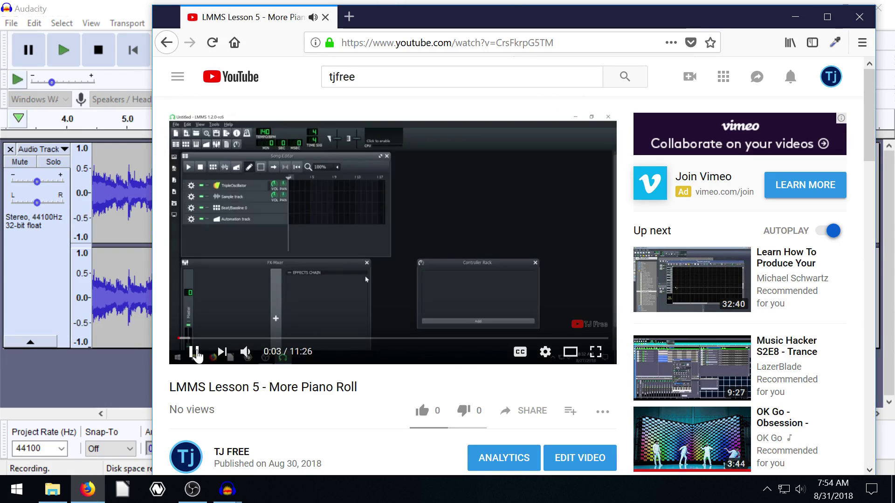
left_click(193, 353)
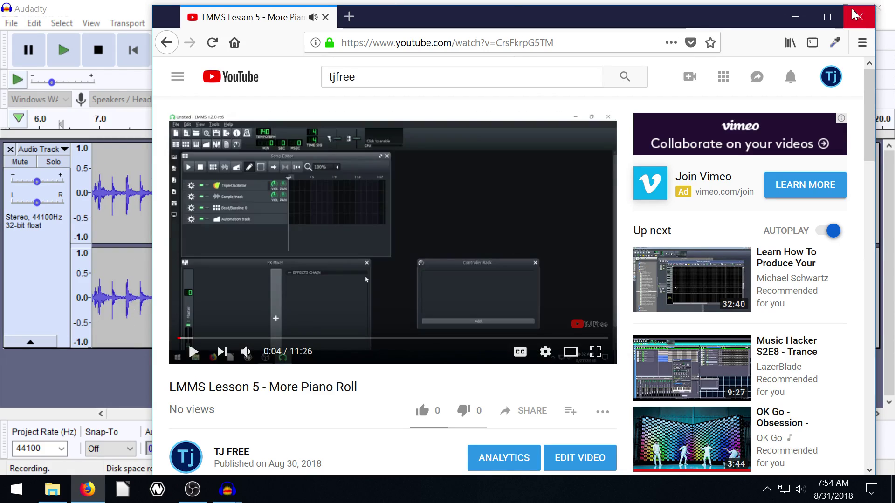
left_click(859, 17)
Step: Stop recording, review playback from 12.33 s, then return the play position to about 1.6 s
left_click(99, 50)
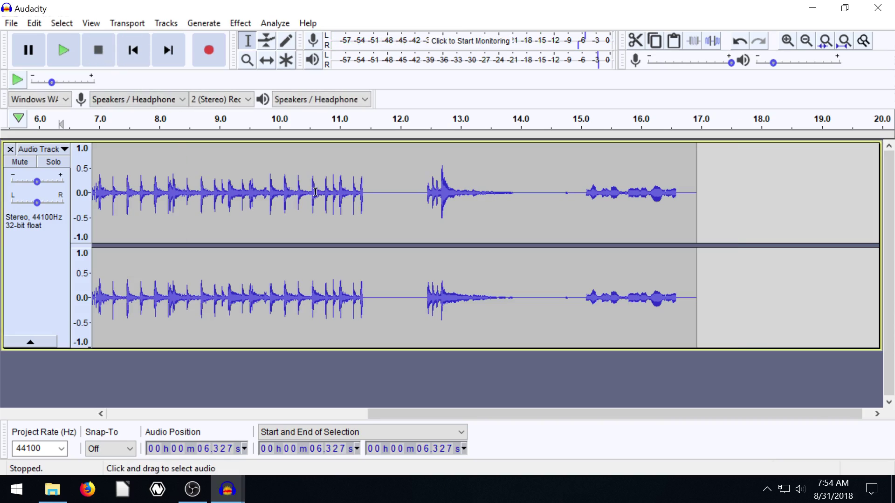
left_click(435, 191)
left_click(419, 189)
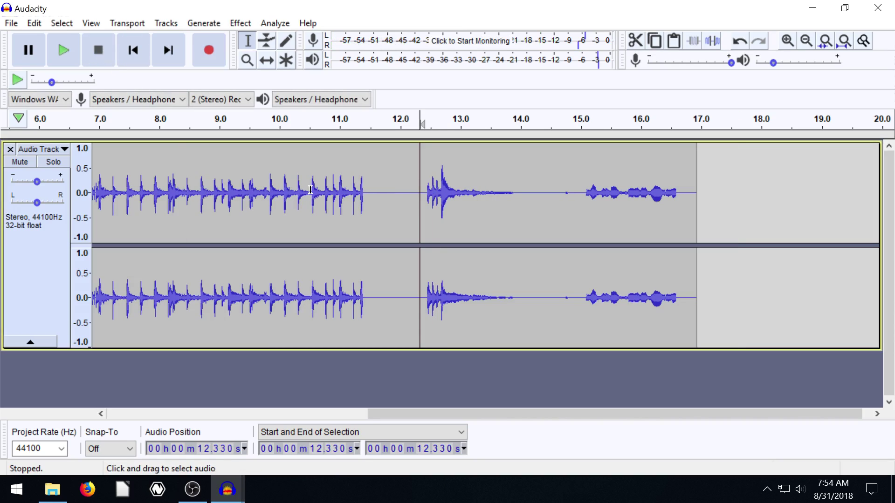
left_click(63, 52)
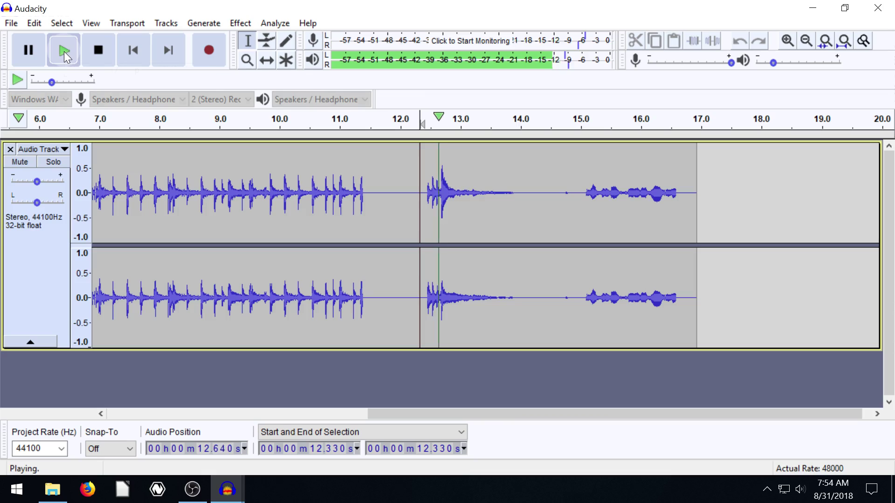
left_click(105, 54)
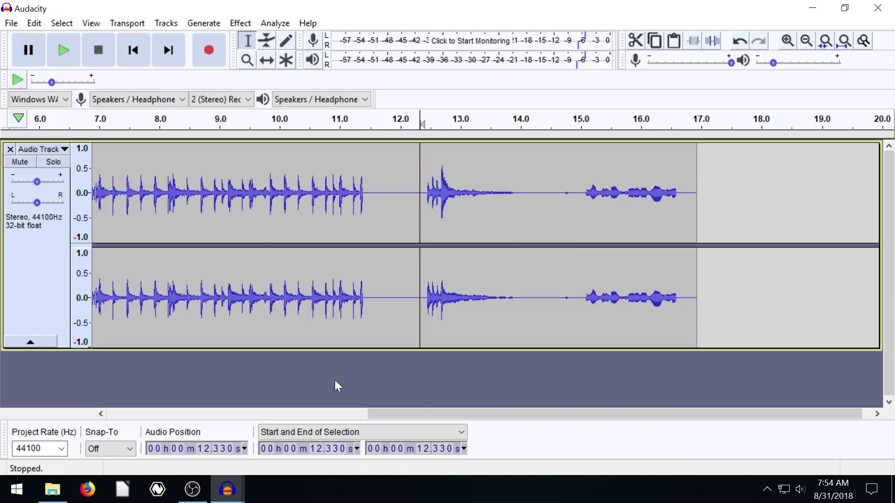
left_click_drag(424, 413, 151, 390)
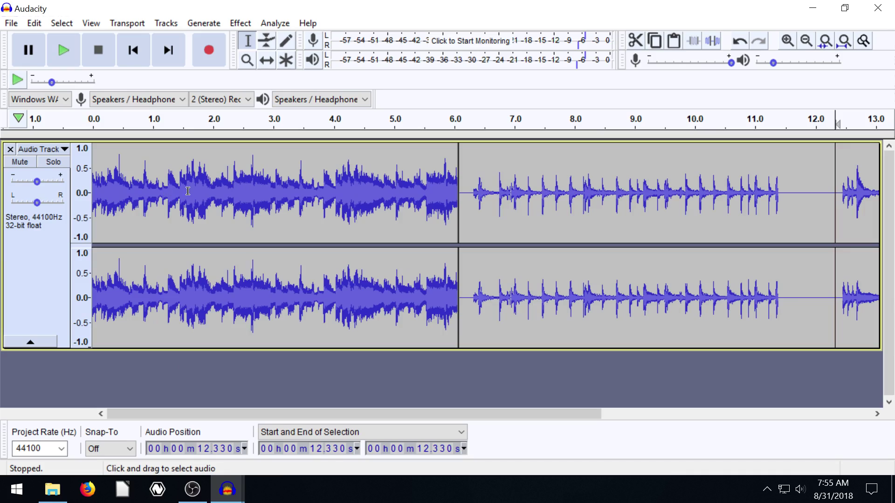
left_click(188, 289)
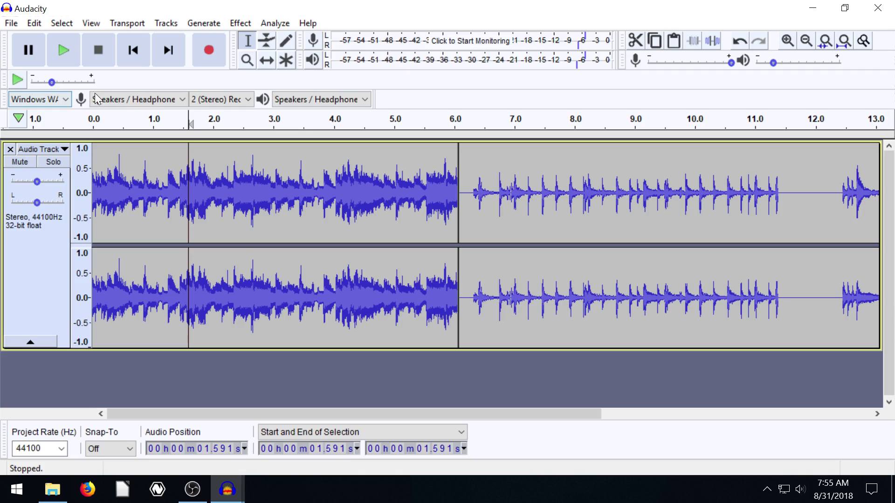
left_click(157, 100)
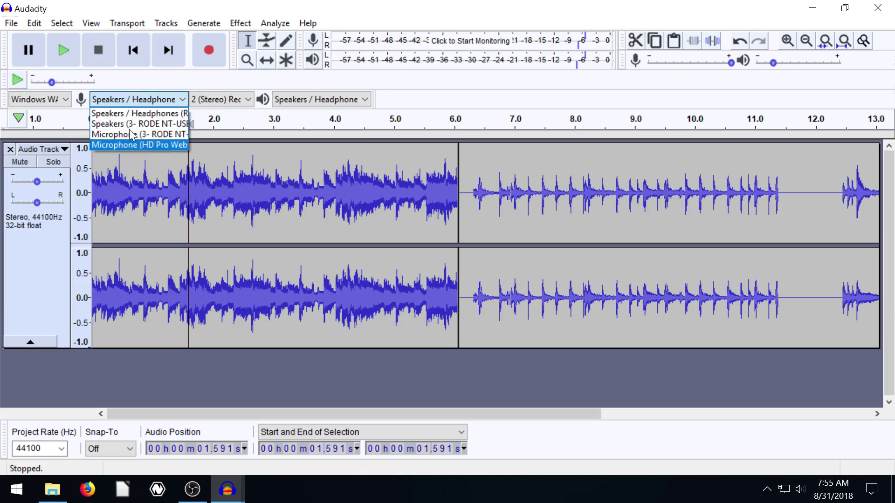
left_click(138, 102)
left_click(138, 101)
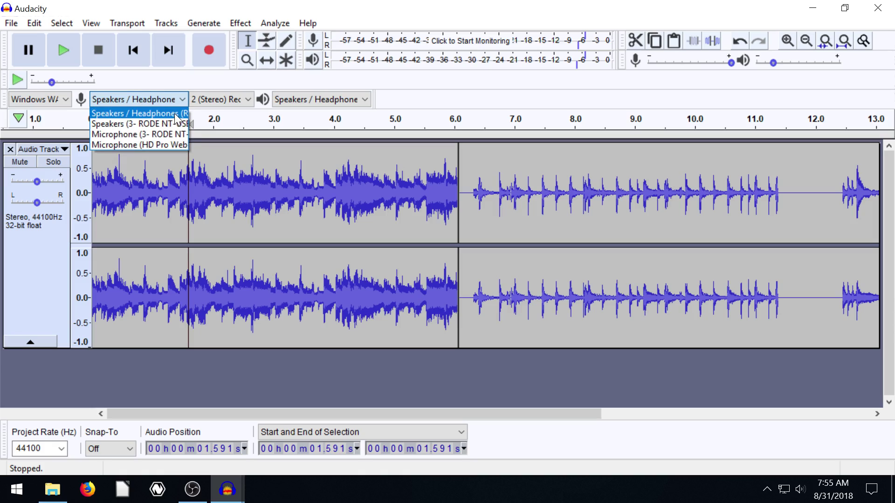
left_click(145, 91)
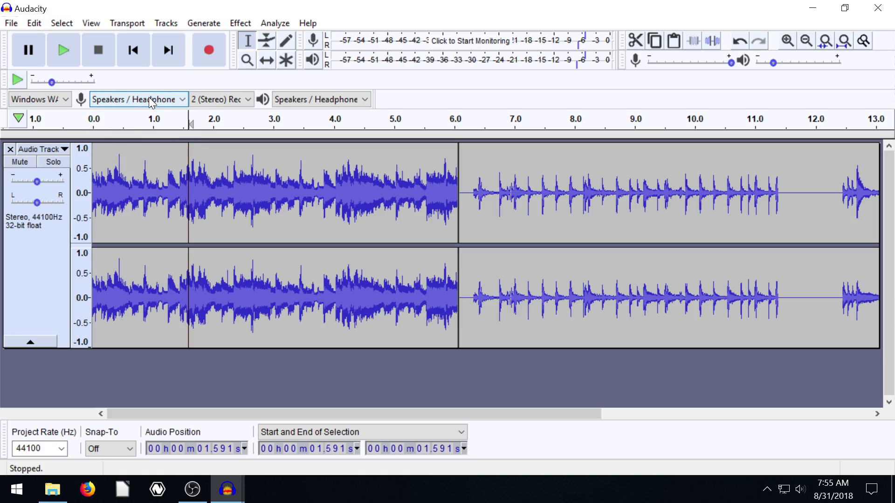
Step: In Devices preferences, change the audio host to MME so recording uses the RODE NT-USB microphone
left_click(36, 24)
left_click(72, 242)
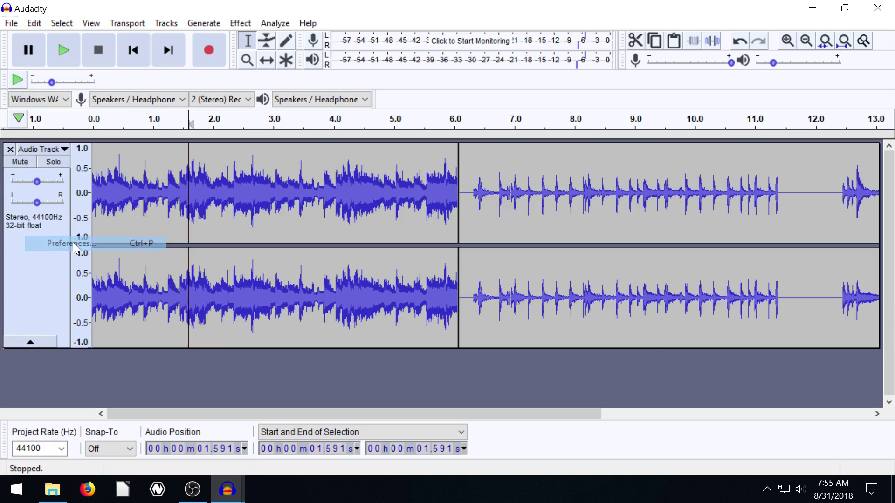
left_click(390, 120)
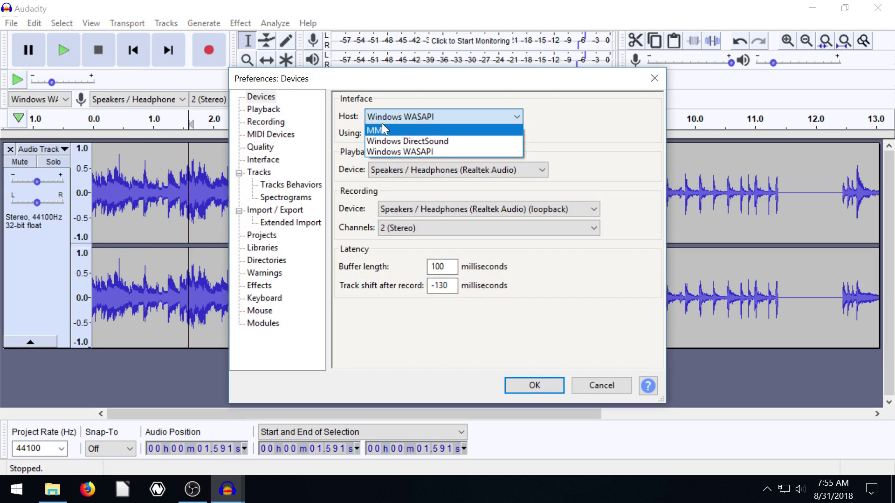
left_click(350, 122)
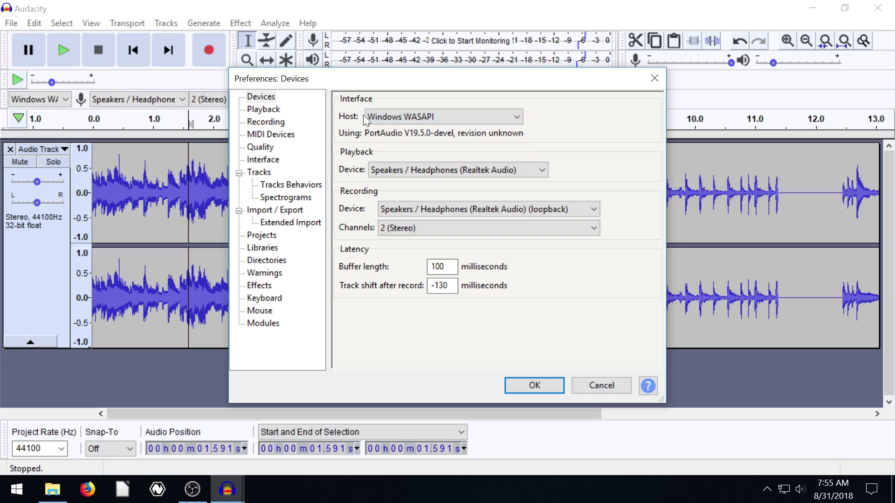
left_click(374, 119)
left_click(376, 129)
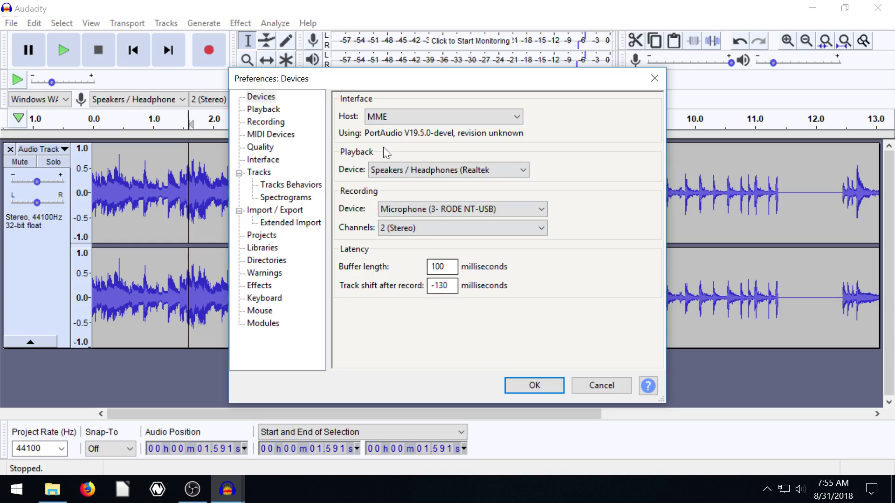
Step: Confirm the MME device preferences, then open Windows Sound settings from the taskbar speaker icon
left_click(535, 381)
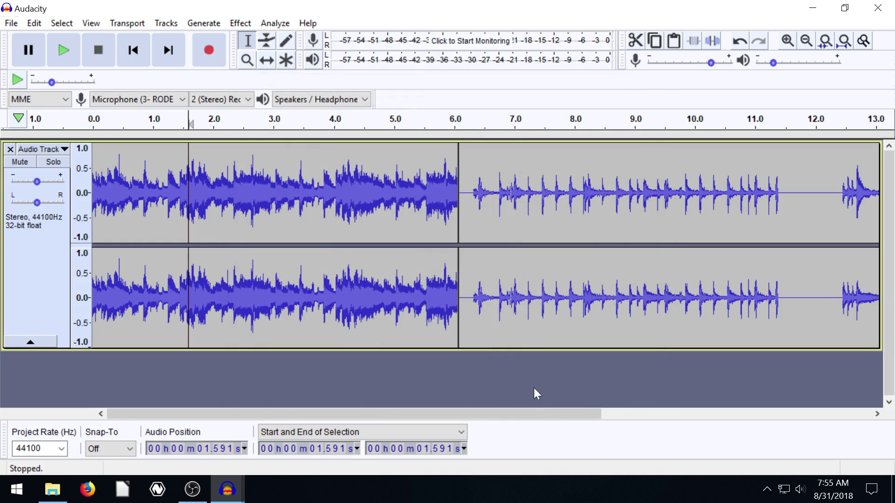
left_click_drag(363, 413, 265, 397)
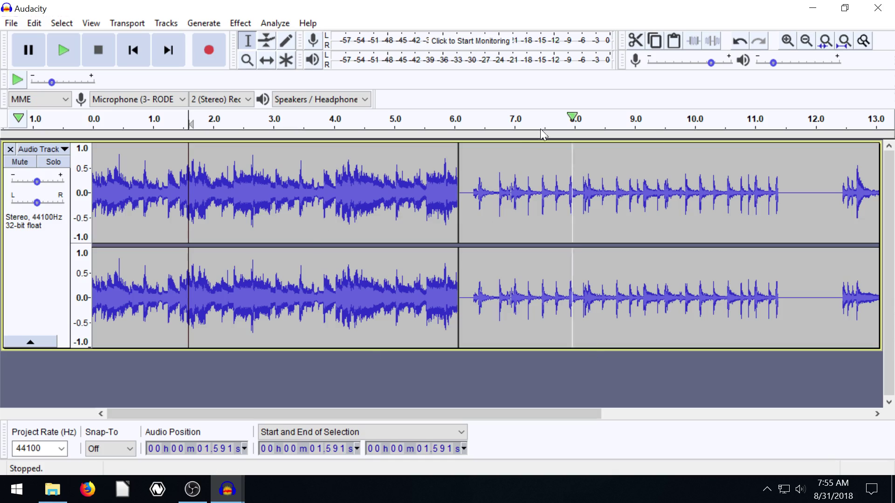
left_click(800, 489)
right_click(800, 488)
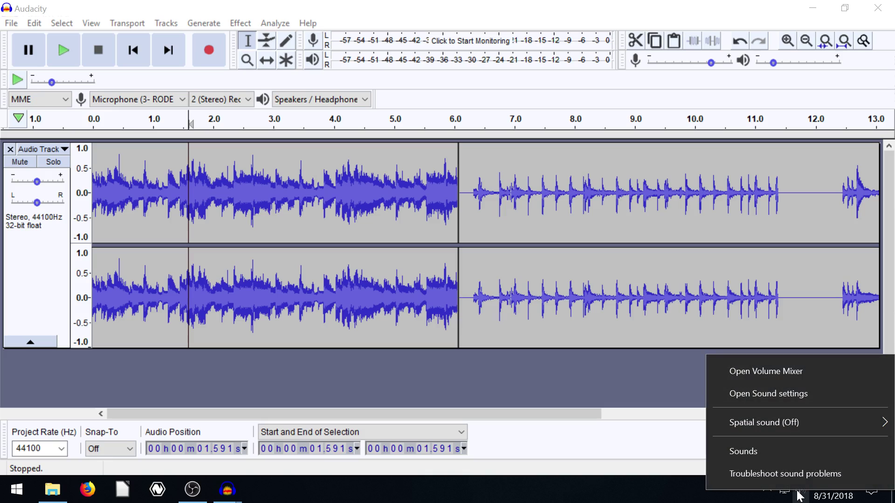
left_click(759, 393)
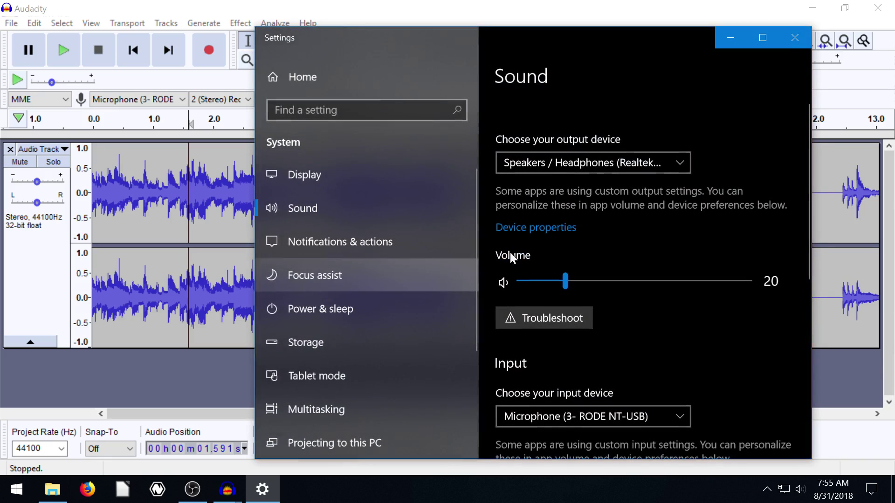
Step: Review the Sound page and its output device list, leaving the output unchanged
left_click_drag(522, 40, 426, 22)
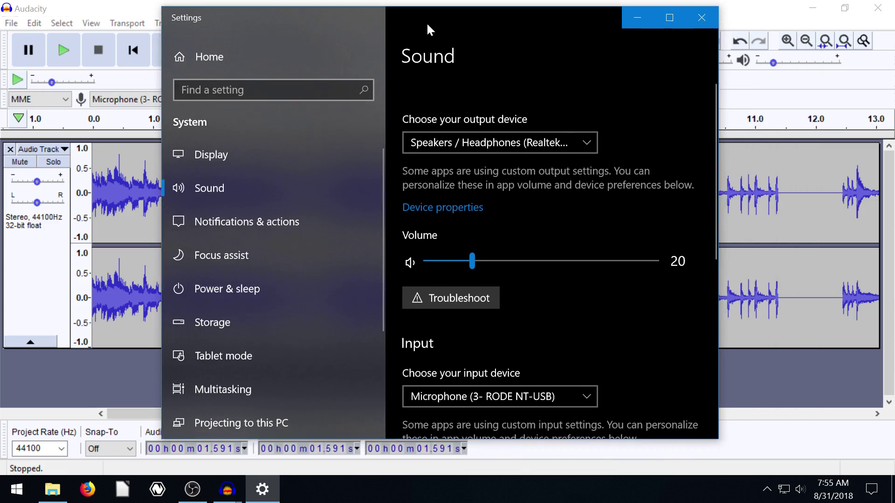
scroll(471, 228, "down", 3)
scroll(449, 224, "down", 5)
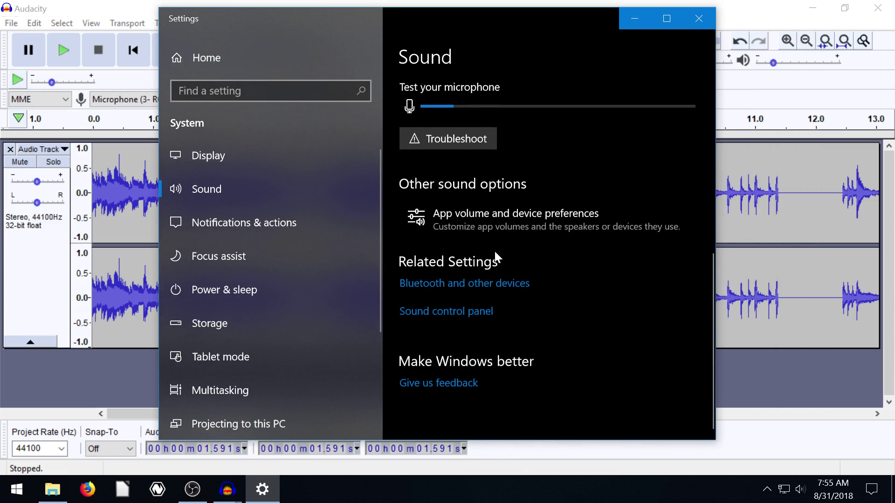
scroll(524, 301, "up", 10)
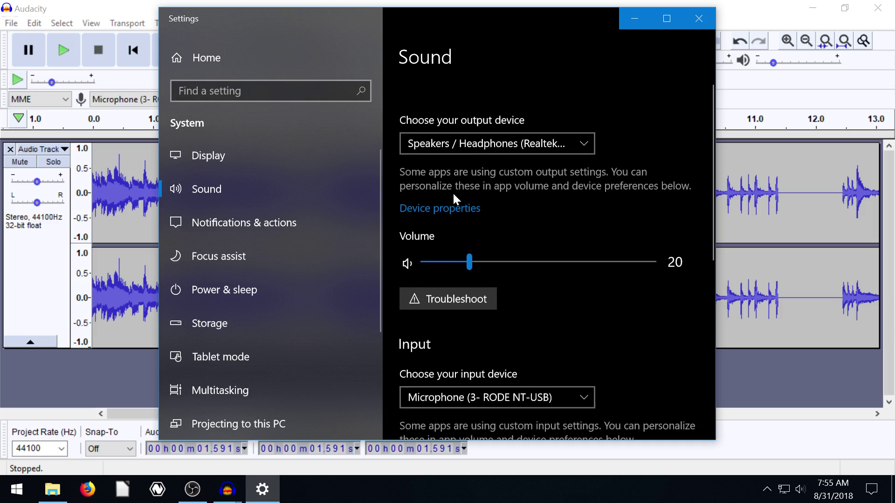
left_click(451, 142)
left_click(451, 143)
Step: Verify the RODE NT-USB microphone is the input device and close Sound settings
scroll(563, 318, "down", 5)
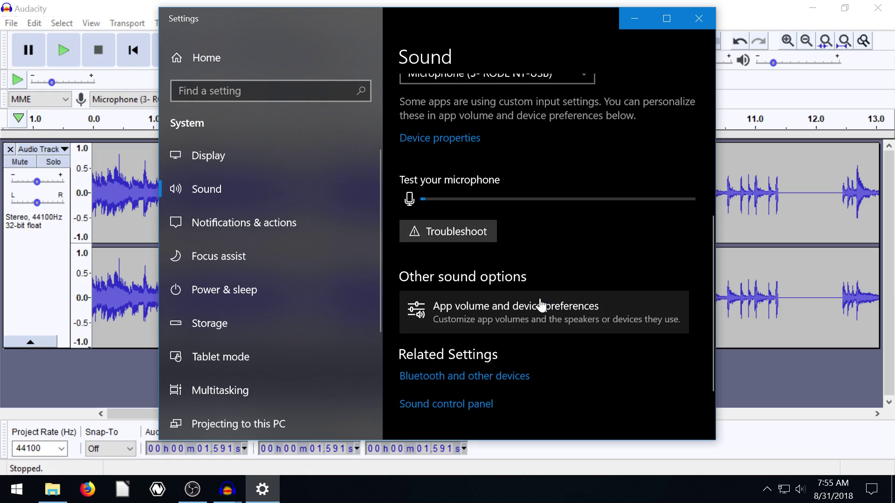
scroll(541, 306, "up", 5)
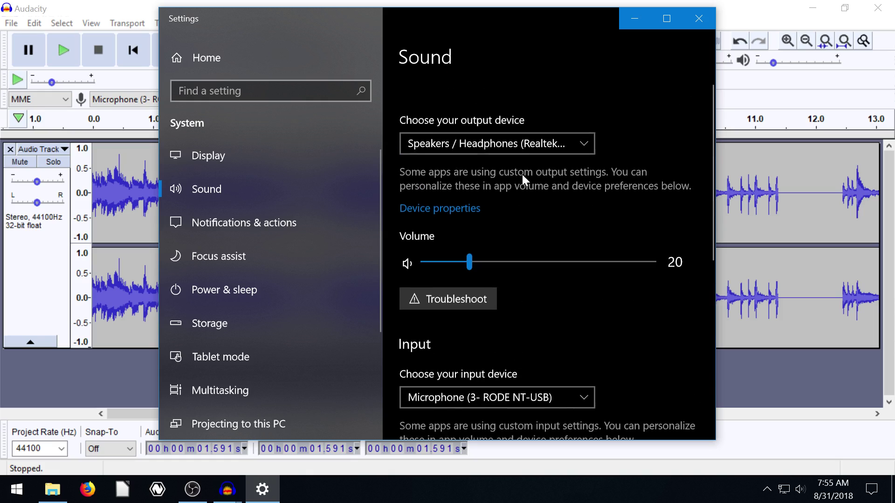
left_click(693, 22)
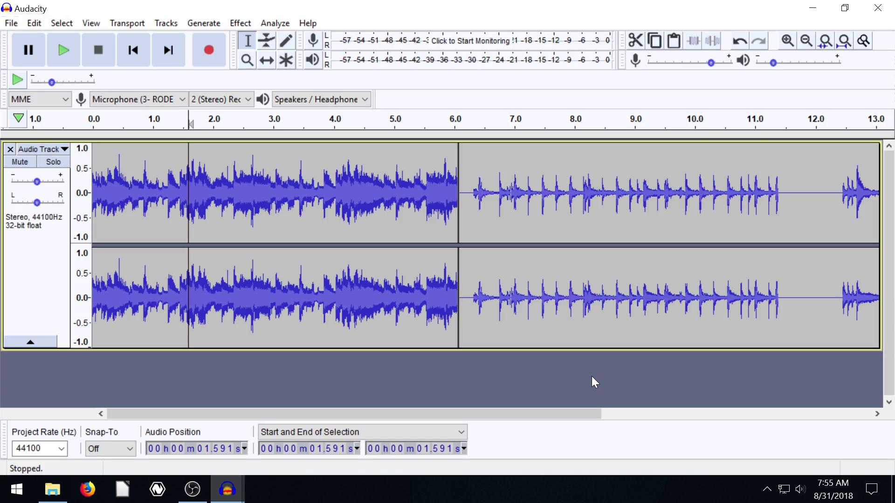
left_click_drag(536, 411, 404, 407)
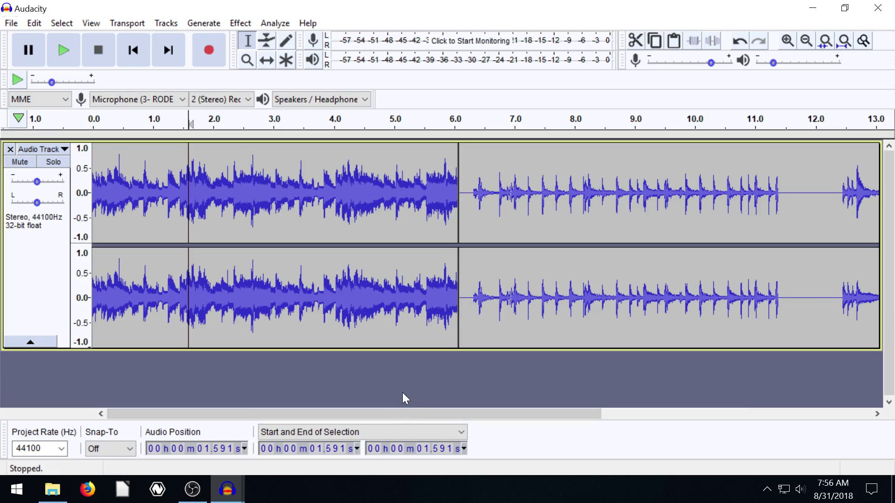